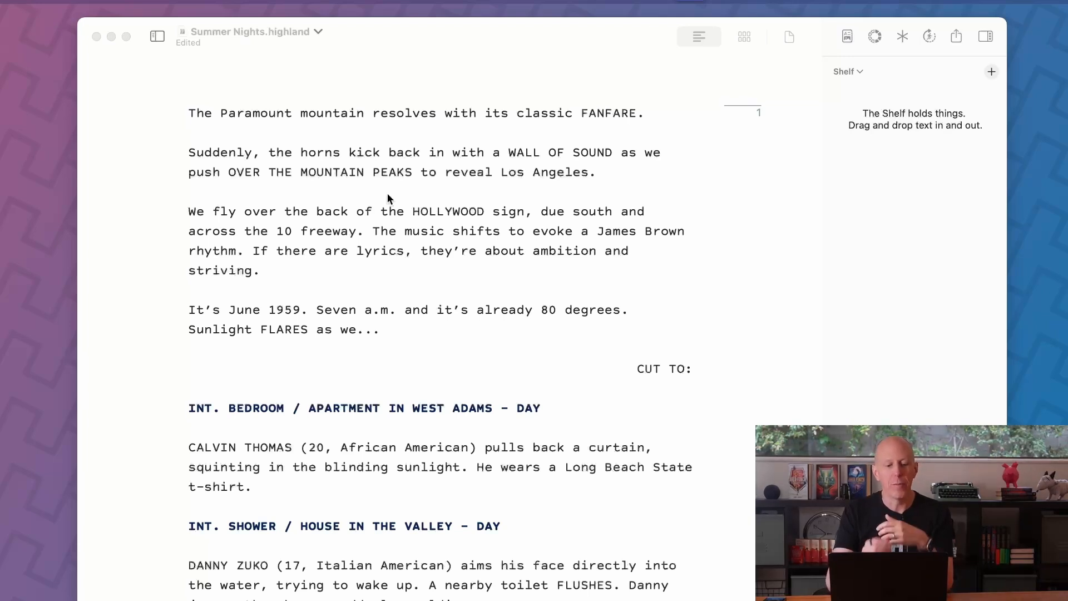
{"action": "scroll", "coordinate": [387, 193], "scroll_direction": "down", "scroll_amount": 3}
{"action": "scroll", "coordinate": [388, 193], "scroll_direction": "up", "scroll_amount": 2}
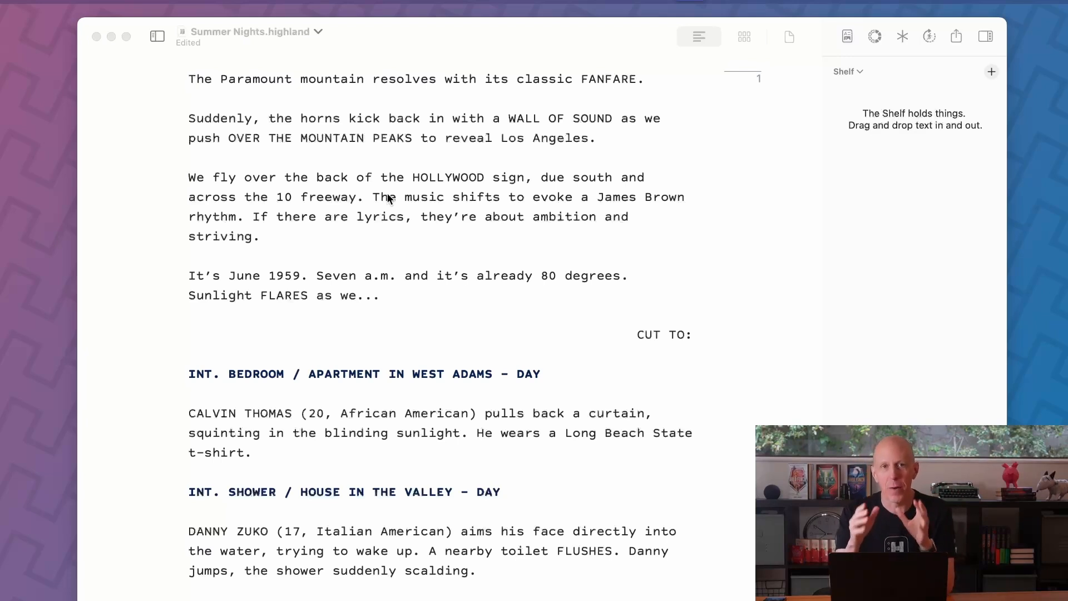
{"action": "scroll", "coordinate": [388, 198], "scroll_direction": "up", "scroll_amount": 2}
{"action": "scroll", "coordinate": [387, 198], "scroll_direction": "down", "scroll_amount": 1}
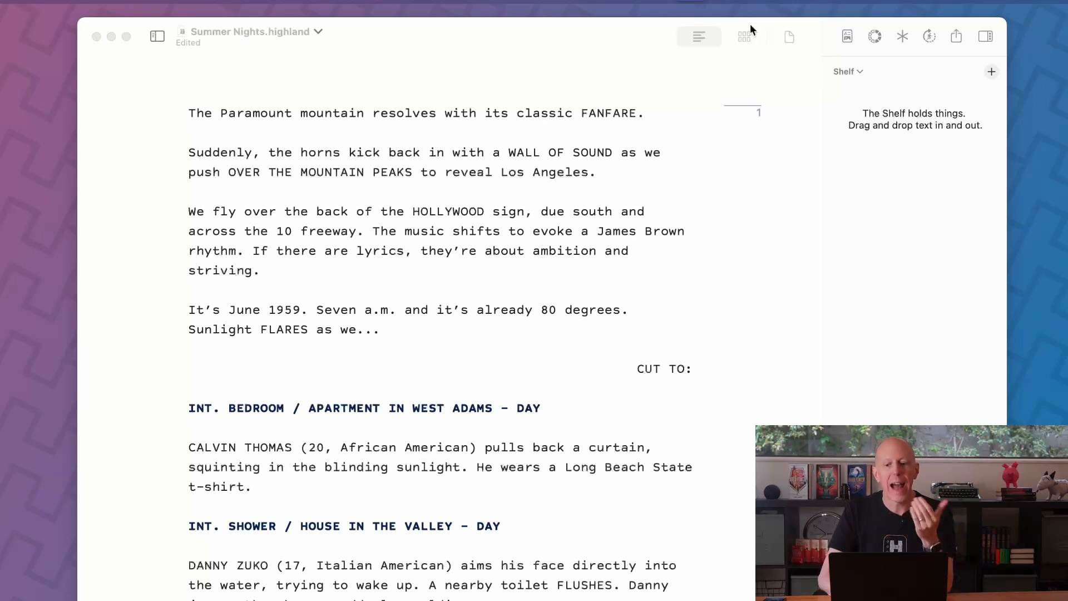
Preview the script as formatted pages, then switch to the Overview page-thumbnail grid.
{"action": "left_click", "coordinate": [790, 35]}
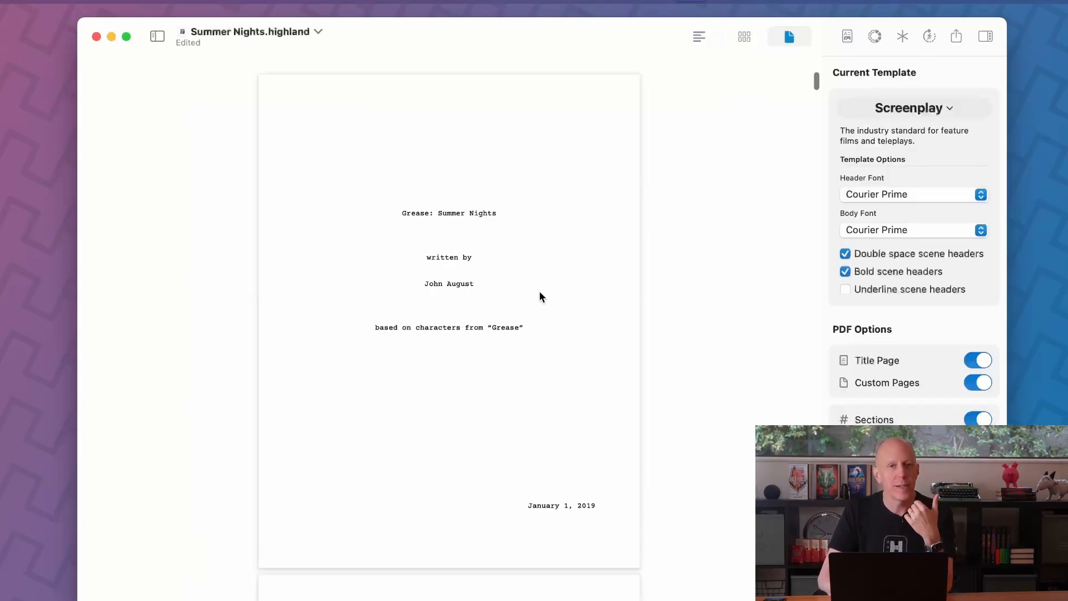
{"action": "scroll", "coordinate": [539, 291], "scroll_direction": "down", "scroll_amount": 5}
{"action": "scroll", "coordinate": [539, 291], "scroll_direction": "down", "scroll_amount": 10}
{"action": "scroll", "coordinate": [539, 290], "scroll_direction": "down", "scroll_amount": 5}
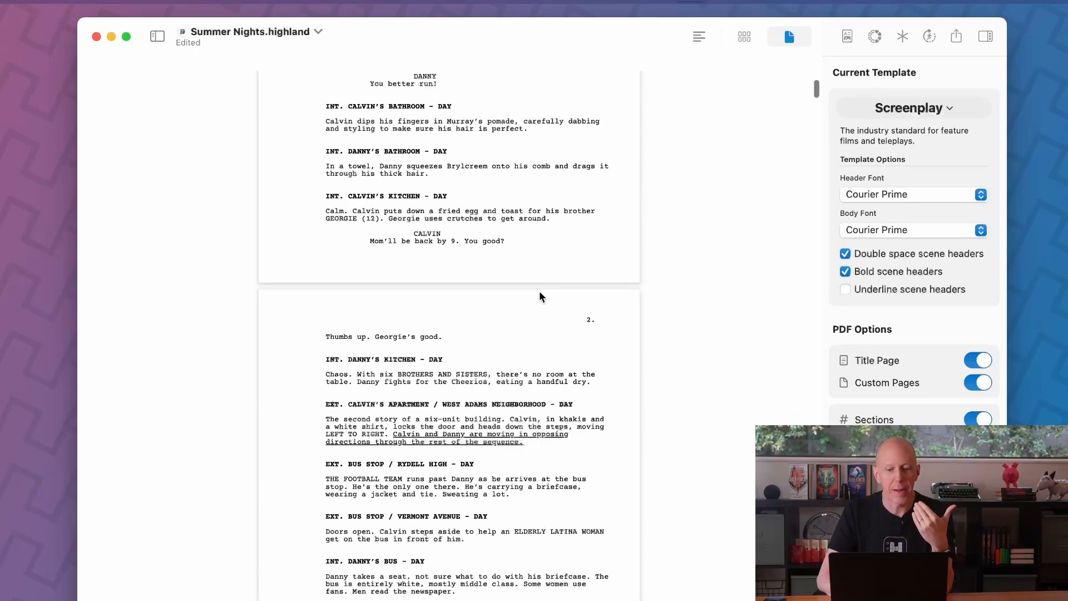
{"action": "scroll", "coordinate": [540, 291], "scroll_direction": "down", "scroll_amount": 8}
{"action": "scroll", "coordinate": [540, 291], "scroll_direction": "down", "scroll_amount": 8}
{"action": "scroll", "coordinate": [539, 290], "scroll_direction": "down", "scroll_amount": 6}
{"action": "scroll", "coordinate": [539, 290], "scroll_direction": "down", "scroll_amount": 3}
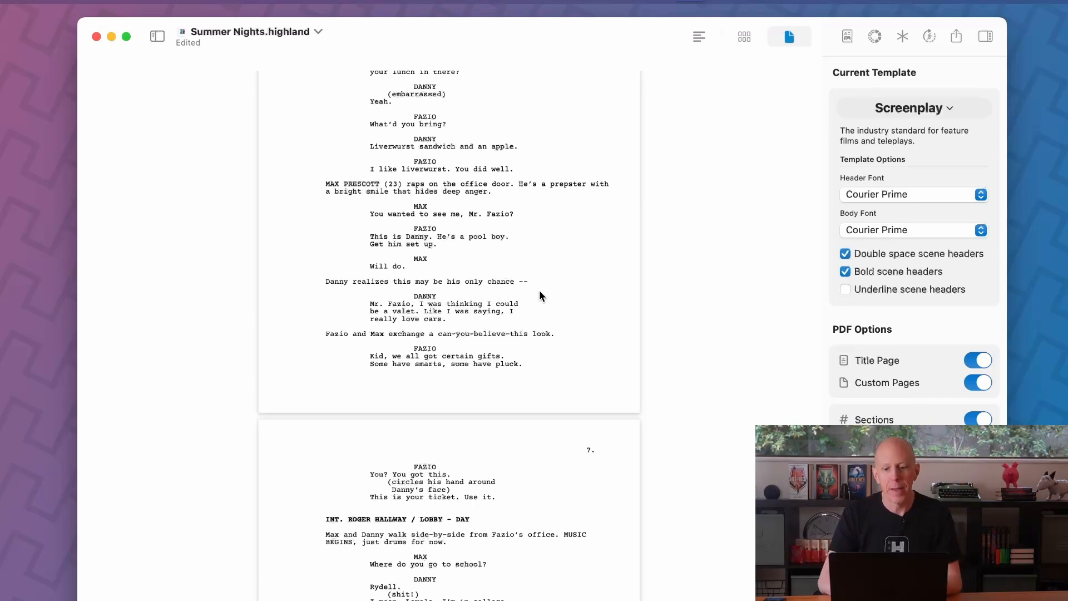
{"action": "left_click", "coordinate": [745, 36]}
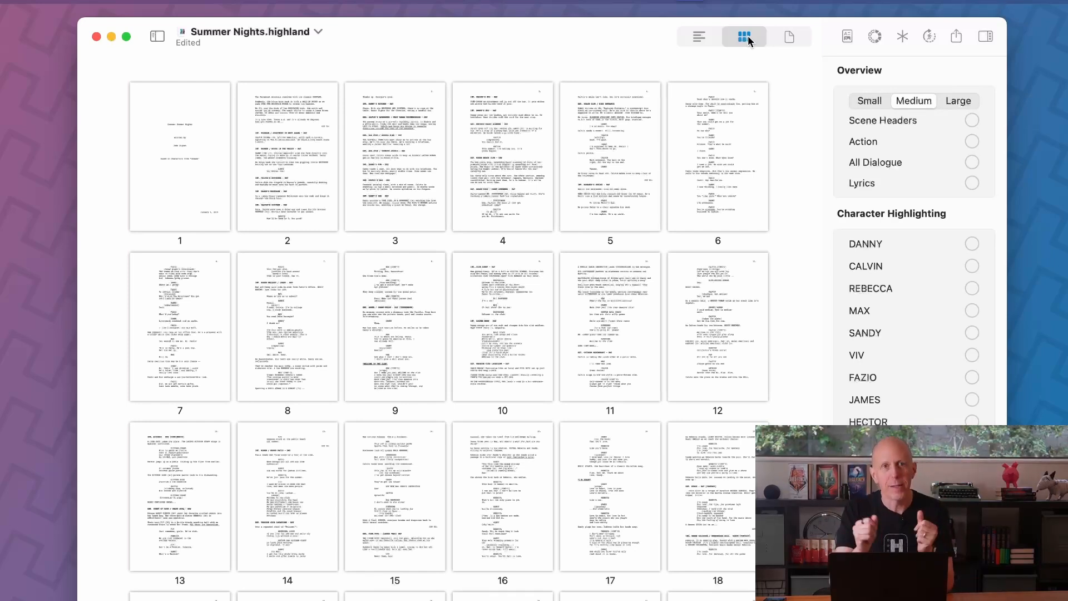
{"action": "left_click", "coordinate": [870, 105]}
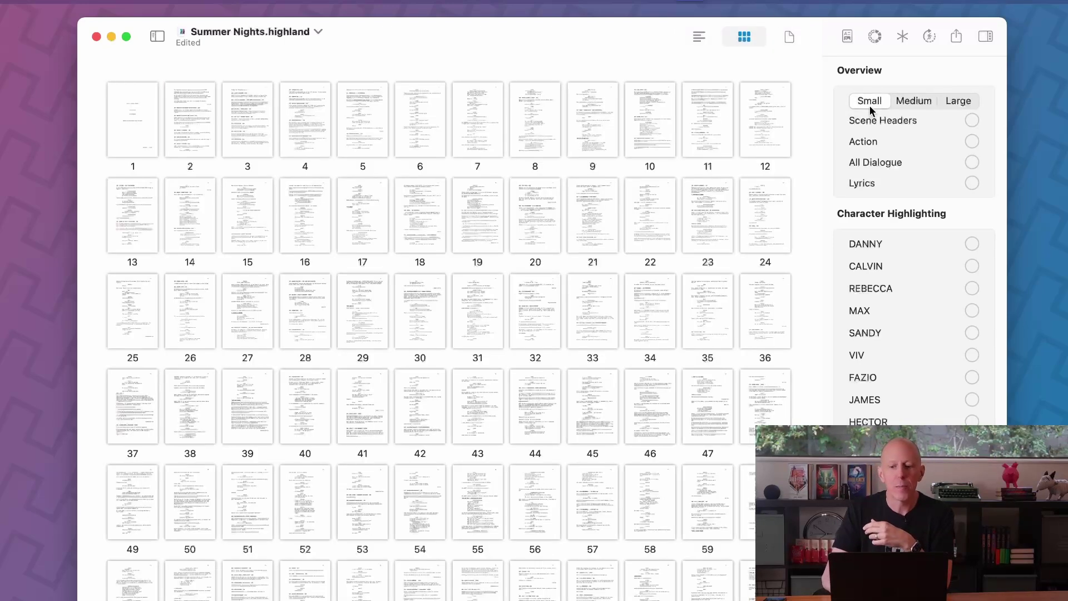
{"action": "left_click", "coordinate": [908, 100]}
{"action": "left_click", "coordinate": [958, 101]}
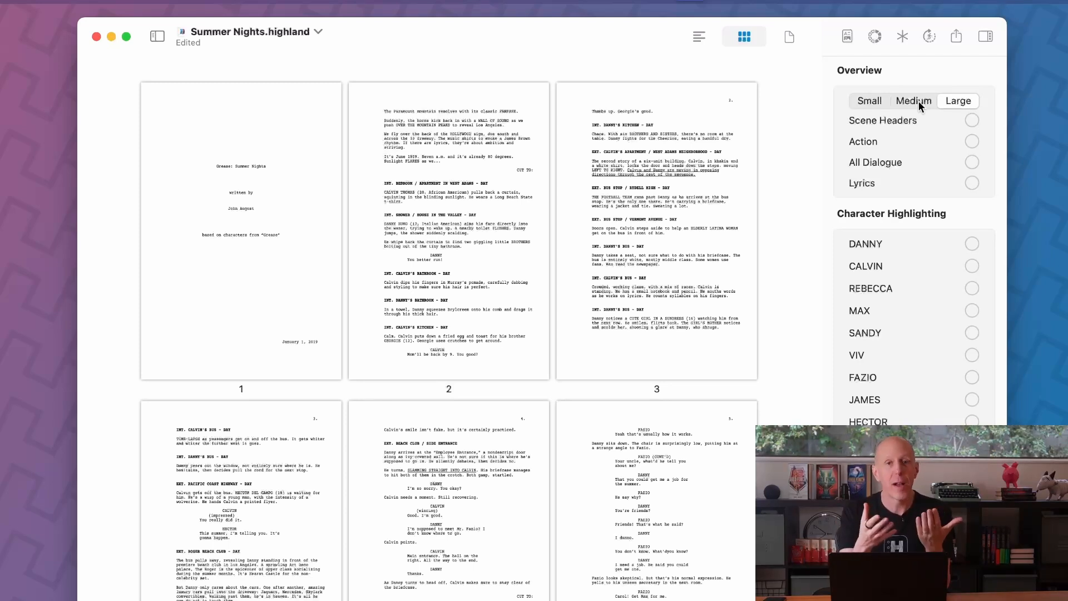
{"action": "left_click", "coordinate": [919, 102]}
{"action": "scroll", "coordinate": [753, 233], "scroll_direction": "down", "scroll_amount": 5}
{"action": "scroll", "coordinate": [743, 234], "scroll_direction": "down", "scroll_amount": 5}
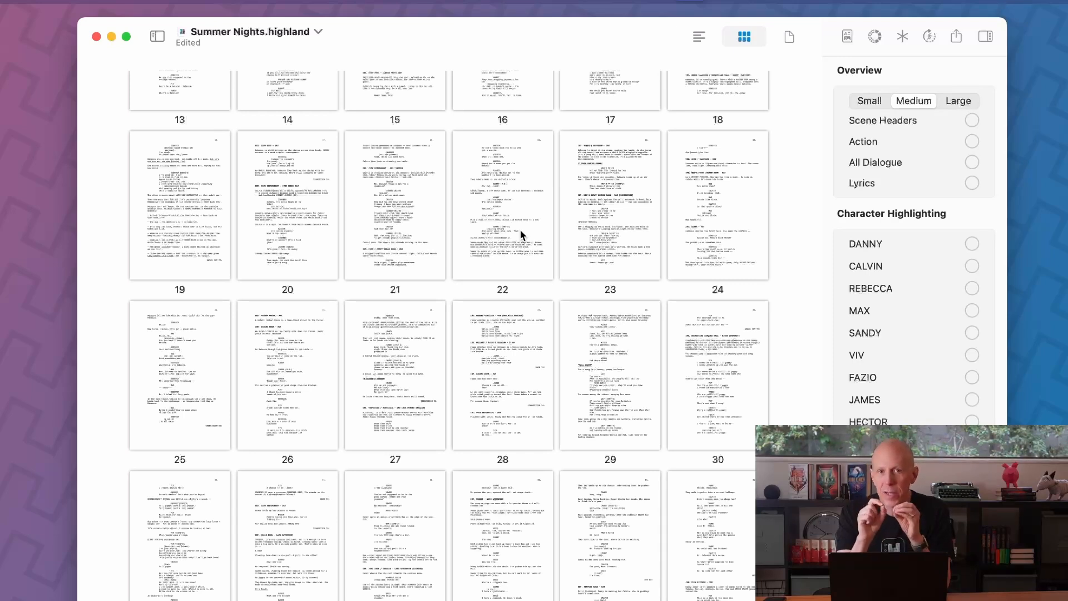
Set Scene Headers highlighting to red, then reopen its colour palette.
{"action": "left_click", "coordinate": [969, 121]}
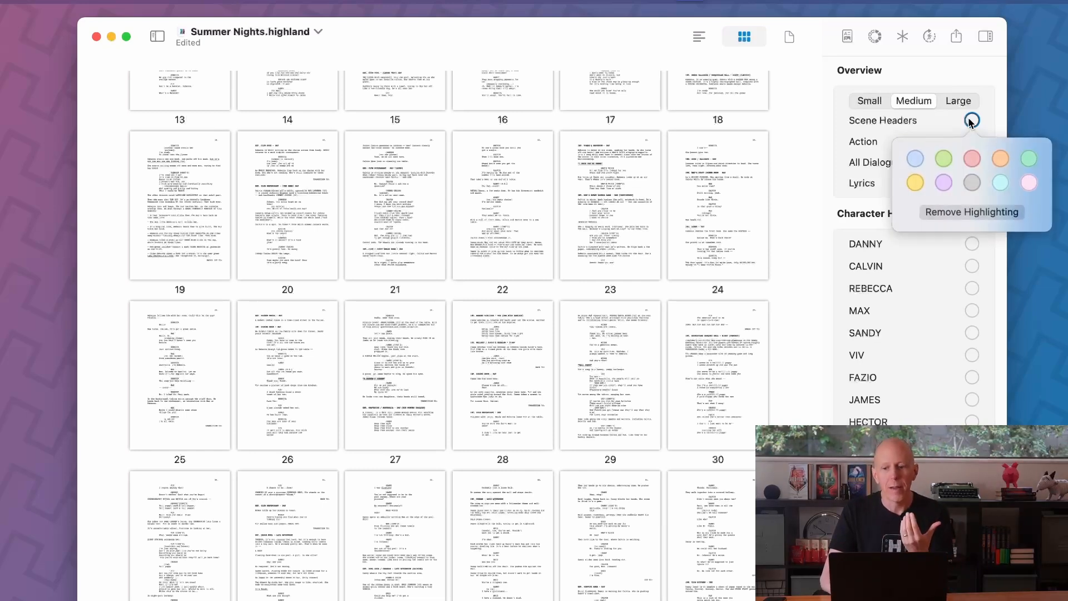
{"action": "left_click", "coordinate": [972, 154]}
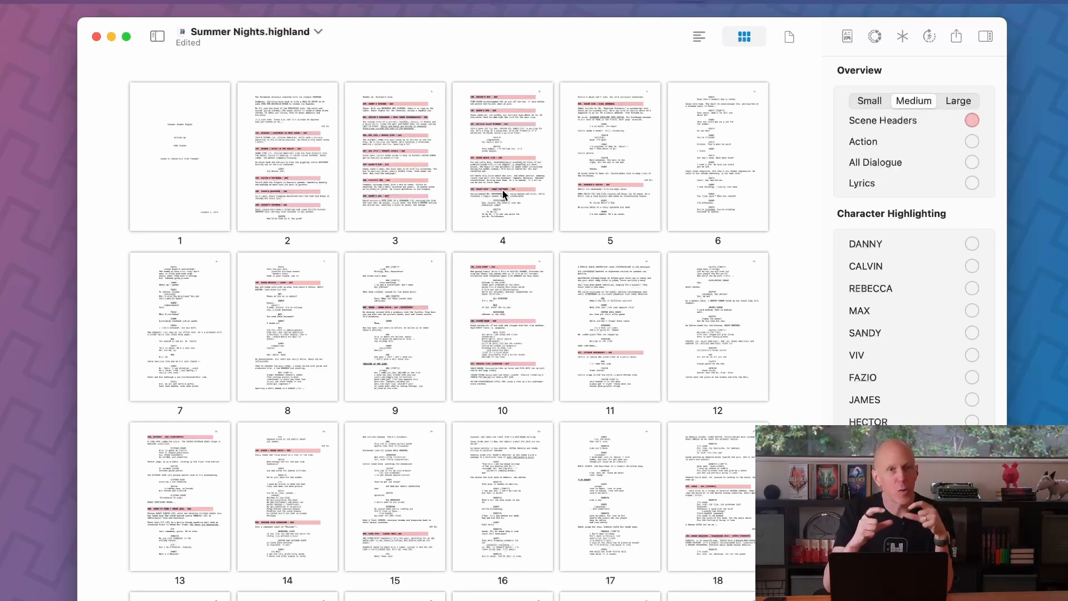
{"action": "scroll", "coordinate": [501, 194], "scroll_direction": "down", "scroll_amount": 5}
{"action": "scroll", "coordinate": [502, 195], "scroll_direction": "down", "scroll_amount": 4}
{"action": "scroll", "coordinate": [502, 194], "scroll_direction": "down", "scroll_amount": 3}
{"action": "scroll", "coordinate": [502, 194], "scroll_direction": "down", "scroll_amount": 3}
{"action": "scroll", "coordinate": [502, 195], "scroll_direction": "down", "scroll_amount": 1}
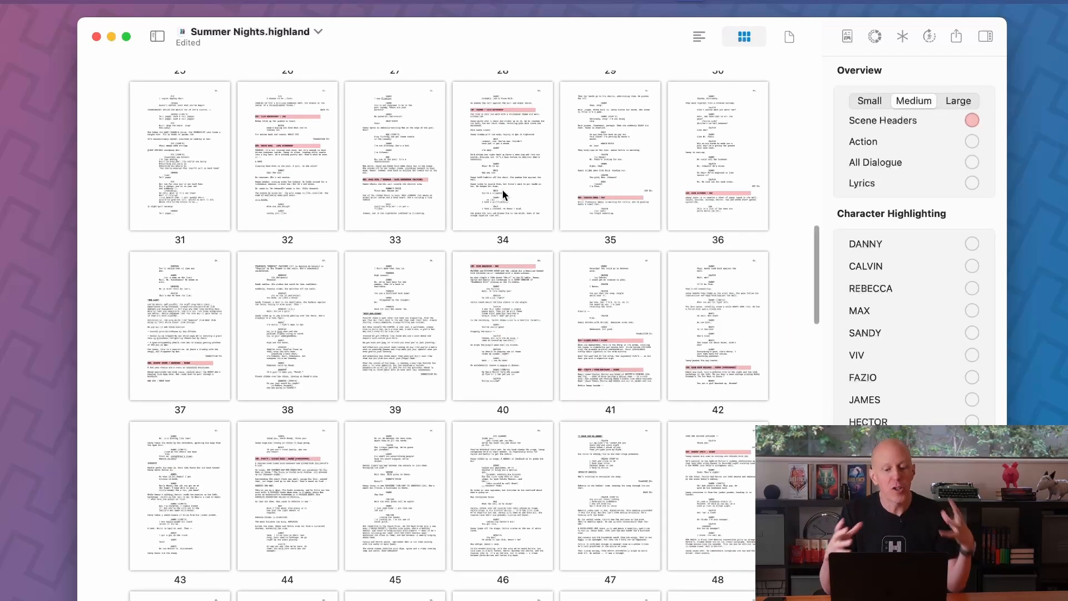
{"action": "scroll", "coordinate": [502, 195], "scroll_direction": "down", "scroll_amount": 3}
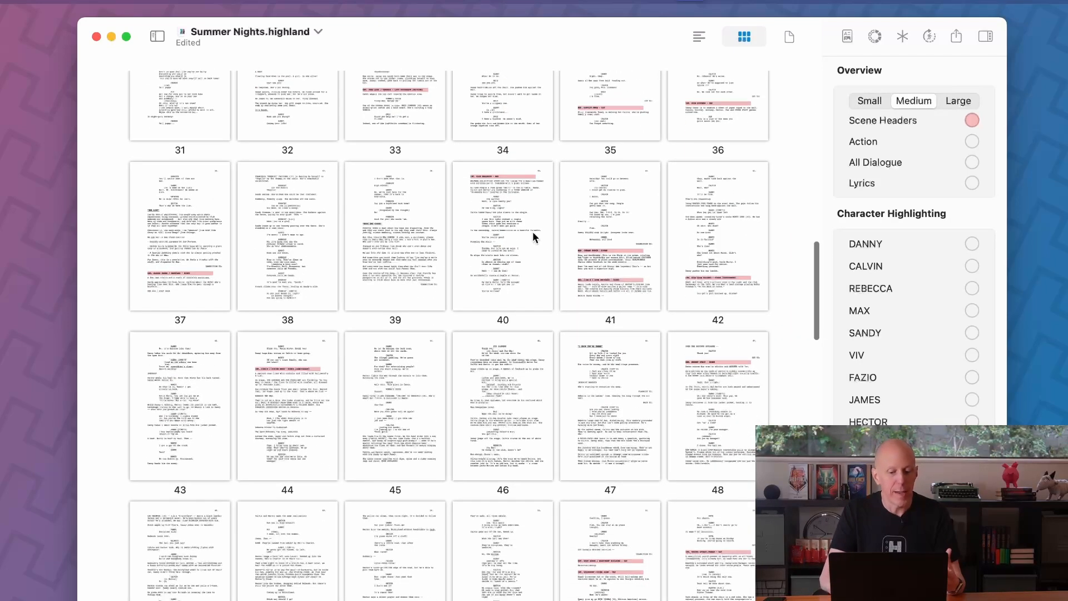
{"action": "scroll", "coordinate": [478, 302], "scroll_direction": "down", "scroll_amount": 5}
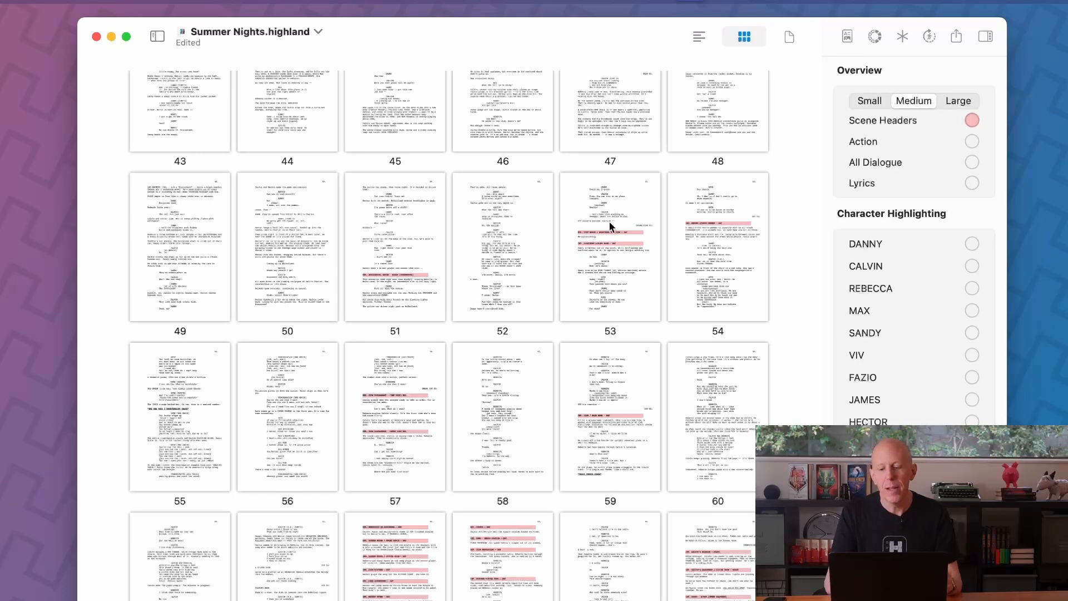
{"action": "left_click", "coordinate": [973, 119]}
Remove the red scene-header highlighting and set All Dialogue highlighting to green.
{"action": "left_click", "coordinate": [953, 216]}
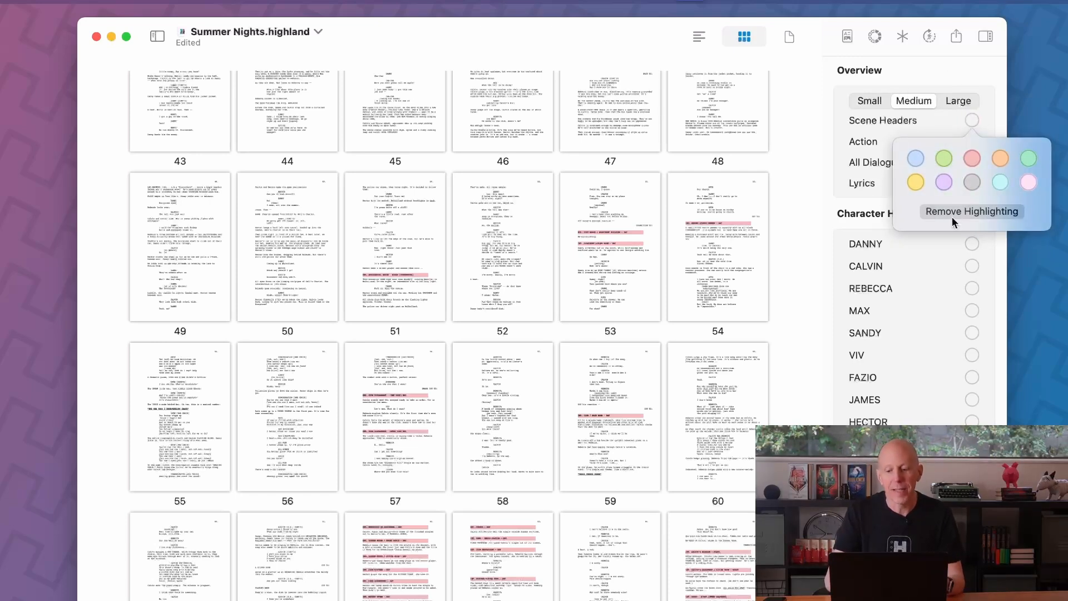
{"action": "left_click", "coordinate": [840, 185]}
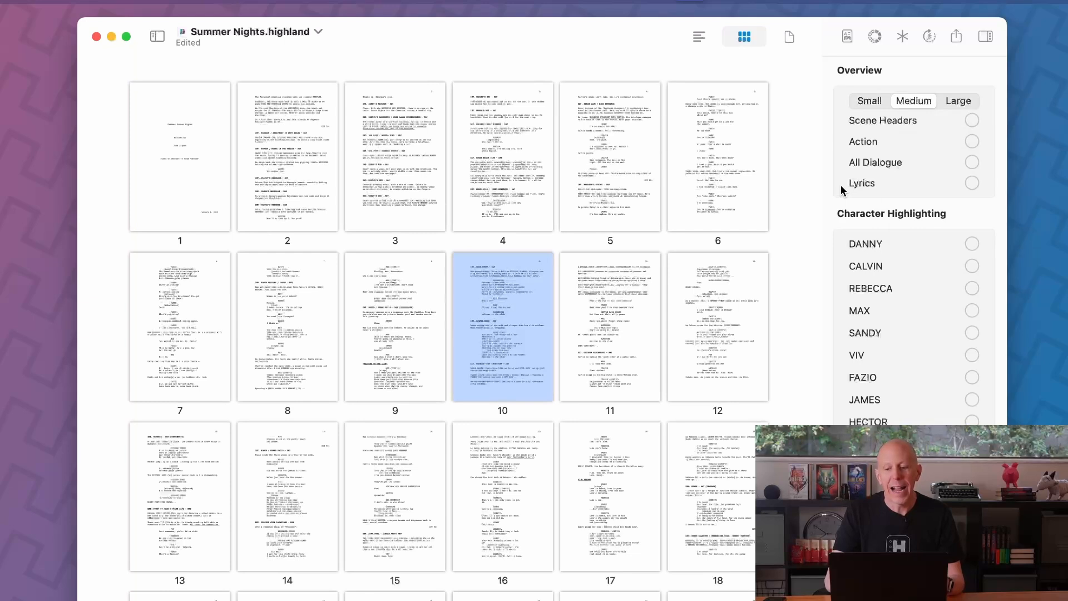
{"action": "left_click", "coordinate": [973, 164]}
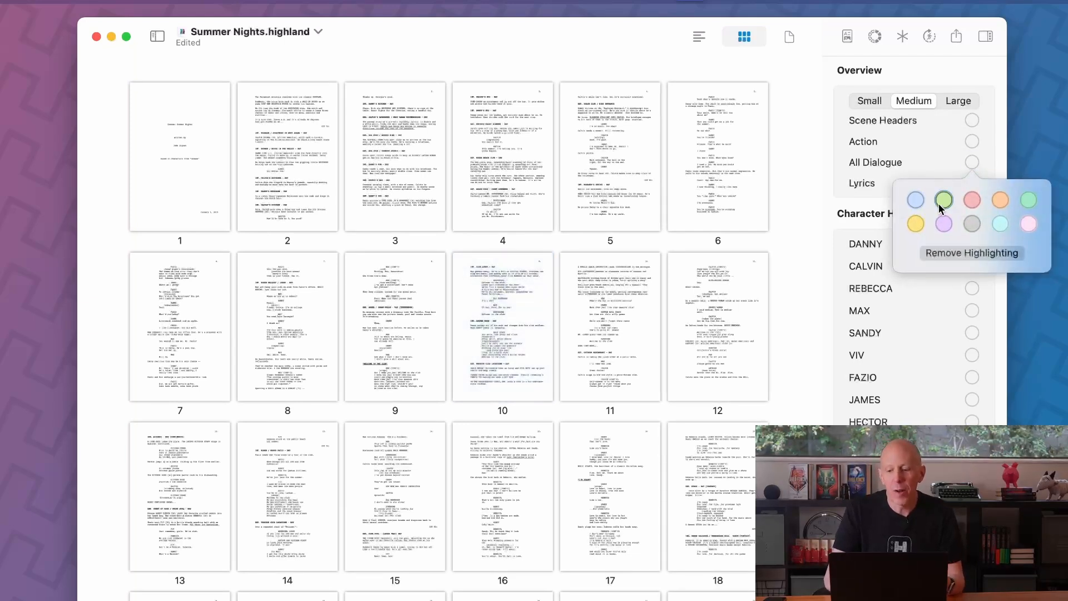
{"action": "left_click", "coordinate": [943, 203]}
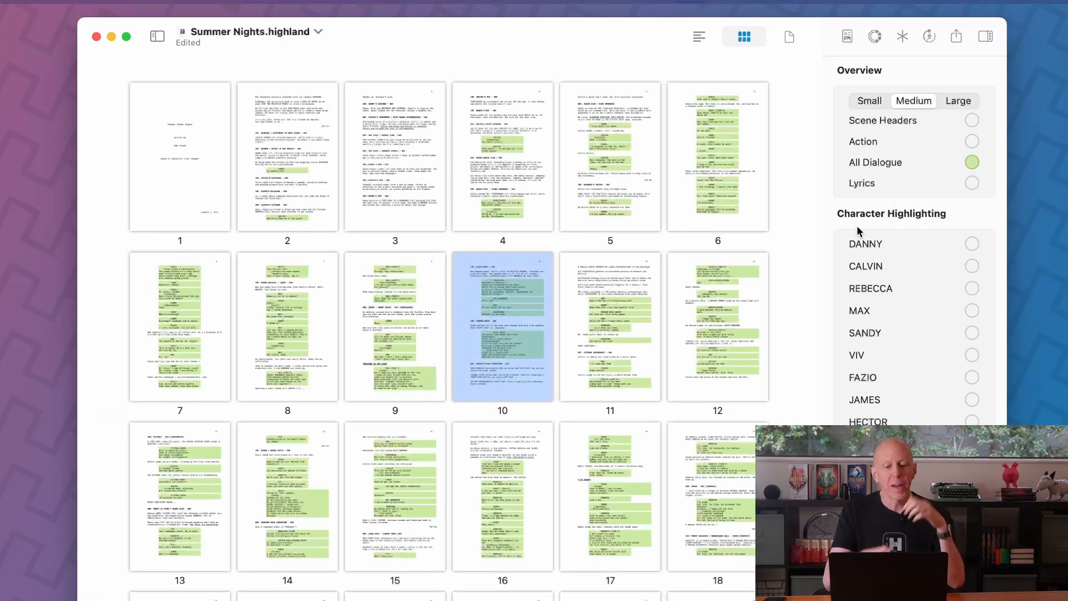
{"action": "left_click", "coordinate": [561, 322]}
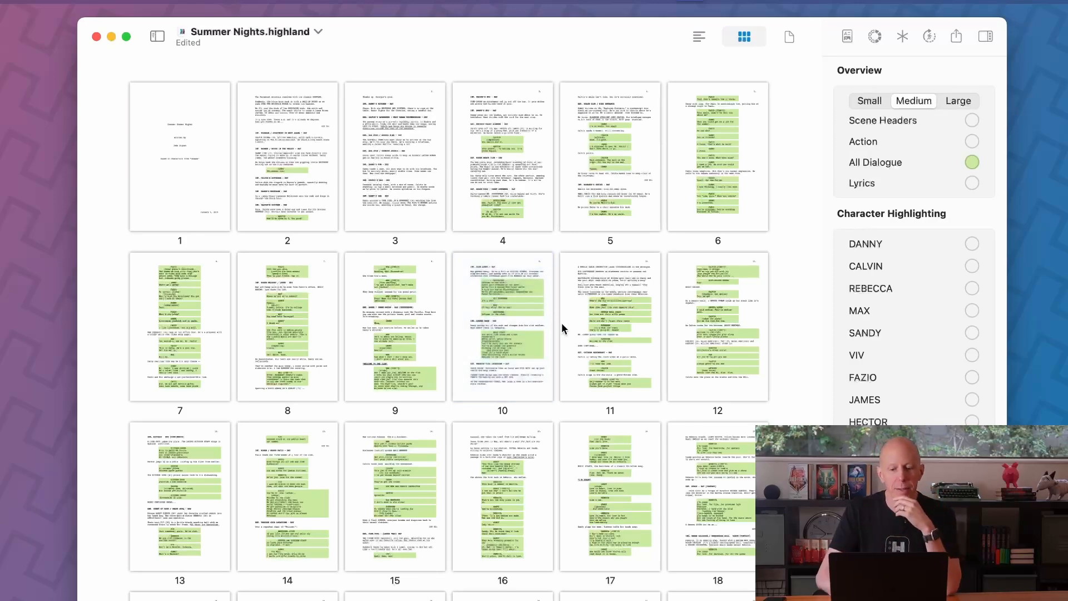
{"action": "scroll", "coordinate": [567, 330], "scroll_direction": "down", "scroll_amount": 8}
{"action": "scroll", "coordinate": [568, 330], "scroll_direction": "down", "scroll_amount": 5}
{"action": "scroll", "coordinate": [567, 329], "scroll_direction": "down", "scroll_amount": 5}
{"action": "scroll", "coordinate": [568, 329], "scroll_direction": "down", "scroll_amount": 5}
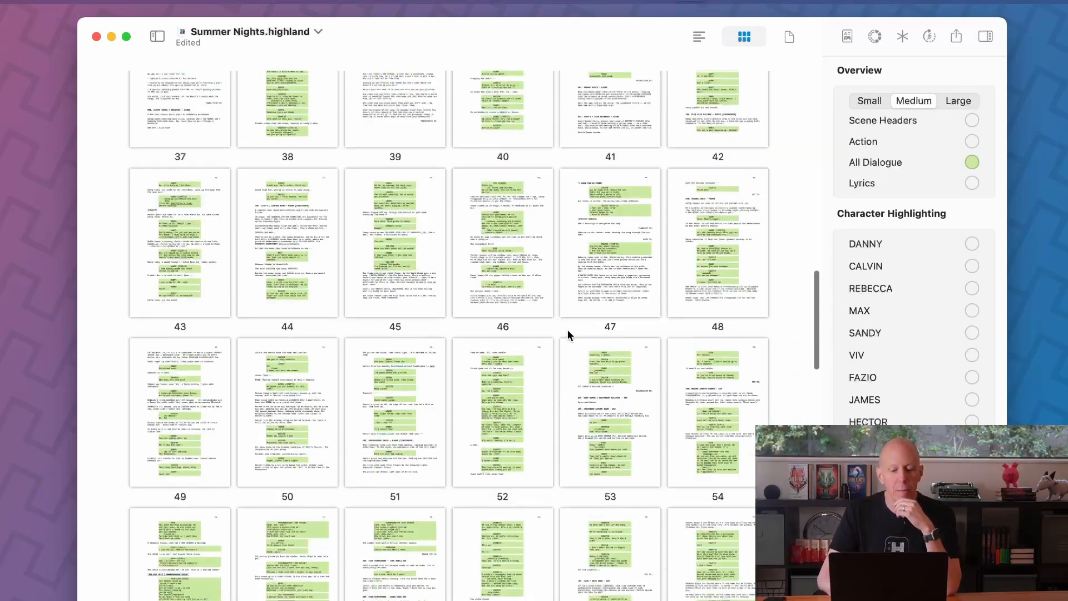
{"action": "scroll", "coordinate": [568, 329], "scroll_direction": "down", "scroll_amount": 5}
{"action": "scroll", "coordinate": [567, 330], "scroll_direction": "down", "scroll_amount": 5}
{"action": "scroll", "coordinate": [567, 330], "scroll_direction": "up", "scroll_amount": 3}
{"action": "scroll", "coordinate": [568, 330], "scroll_direction": "up", "scroll_amount": 2}
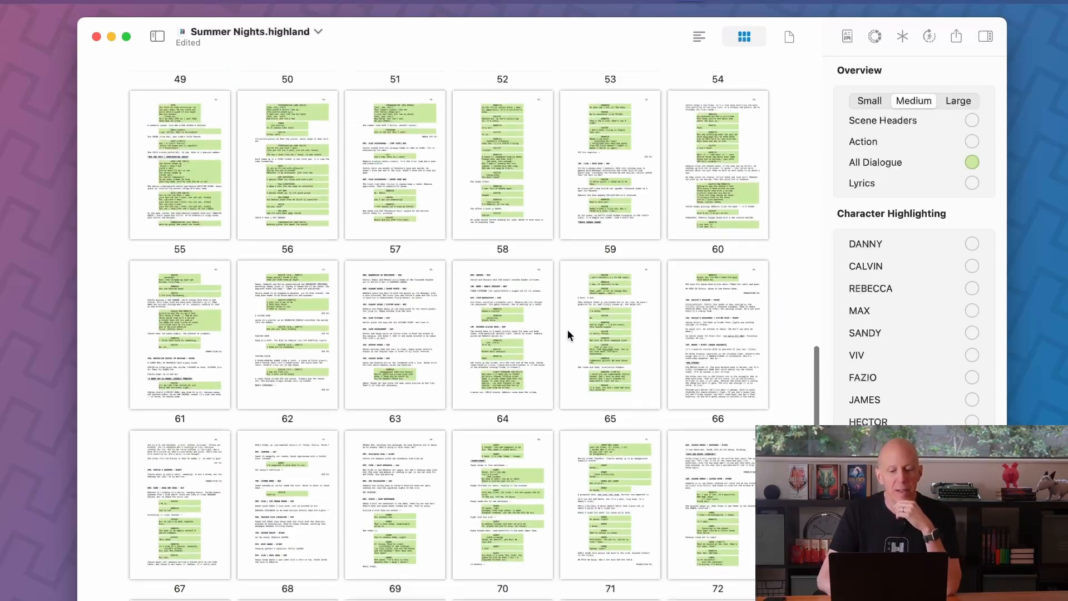
{"action": "scroll", "coordinate": [567, 329], "scroll_direction": "down", "scroll_amount": 3}
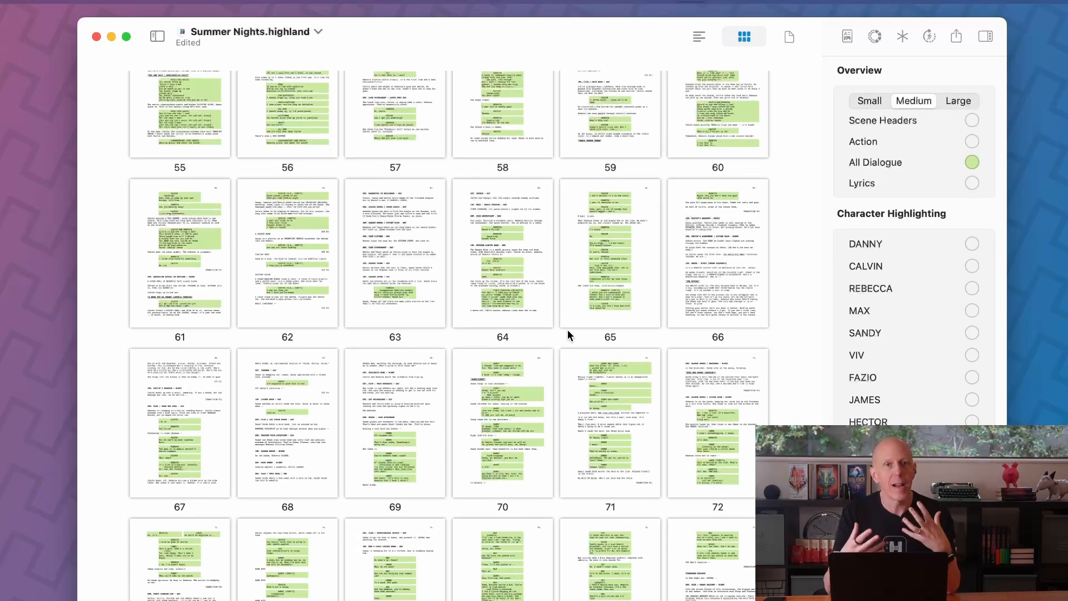
Remove the green All Dialogue highlighting and set Lyrics highlighting to orange.
{"action": "left_click", "coordinate": [967, 162]}
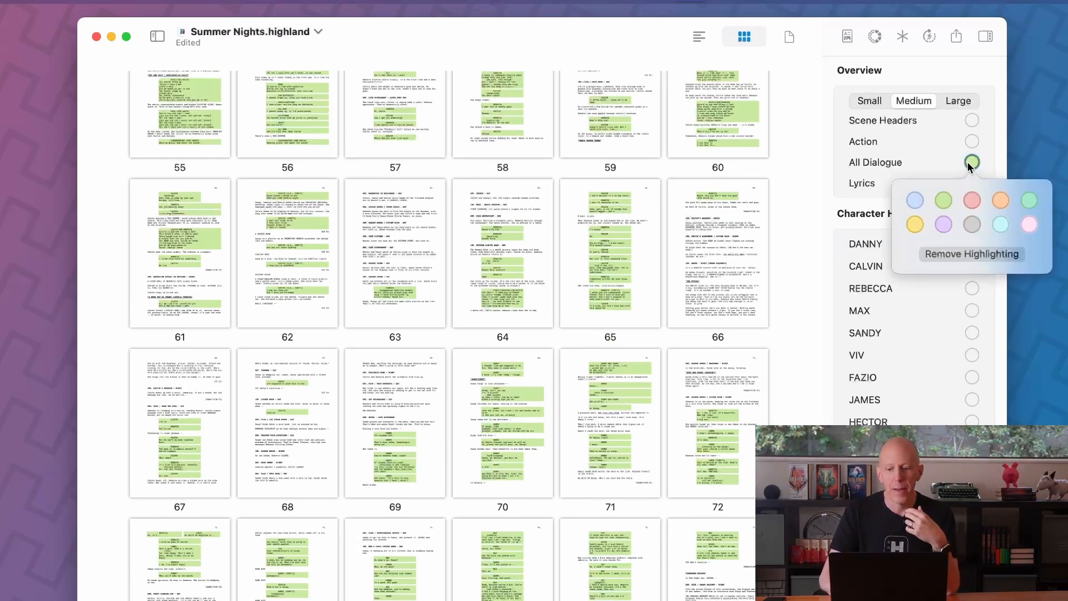
{"action": "left_click", "coordinate": [944, 253]}
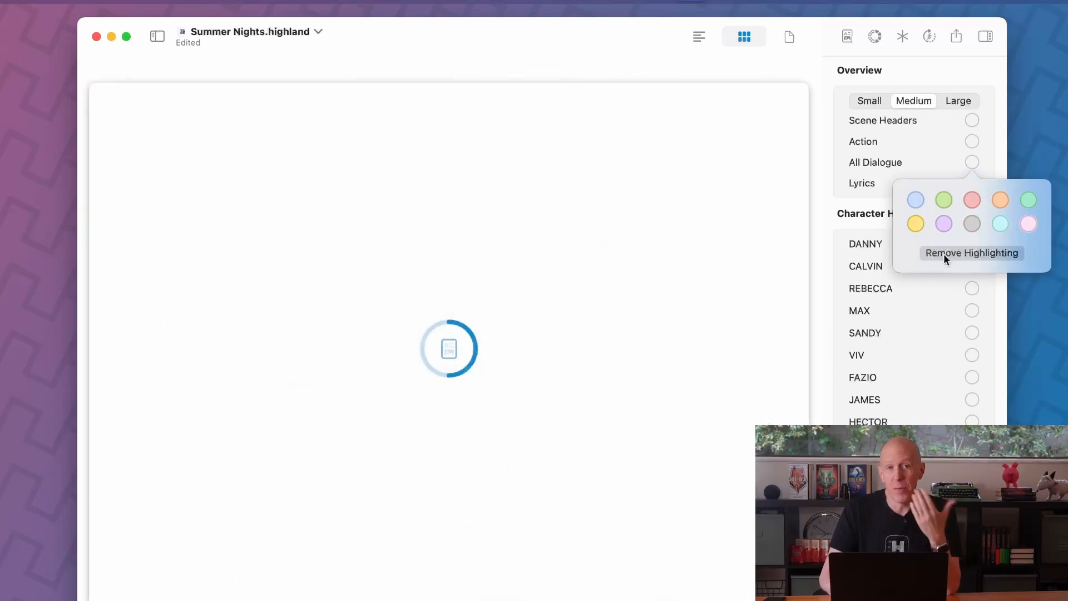
{"action": "left_click", "coordinate": [832, 188]}
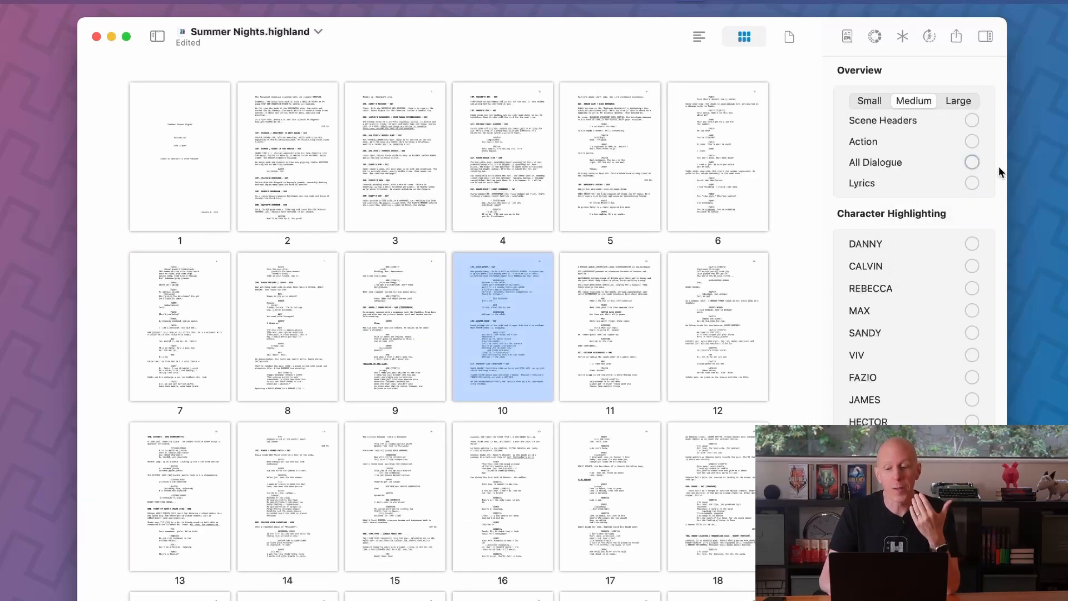
{"action": "left_click", "coordinate": [971, 183]}
{"action": "left_click", "coordinate": [1000, 222]}
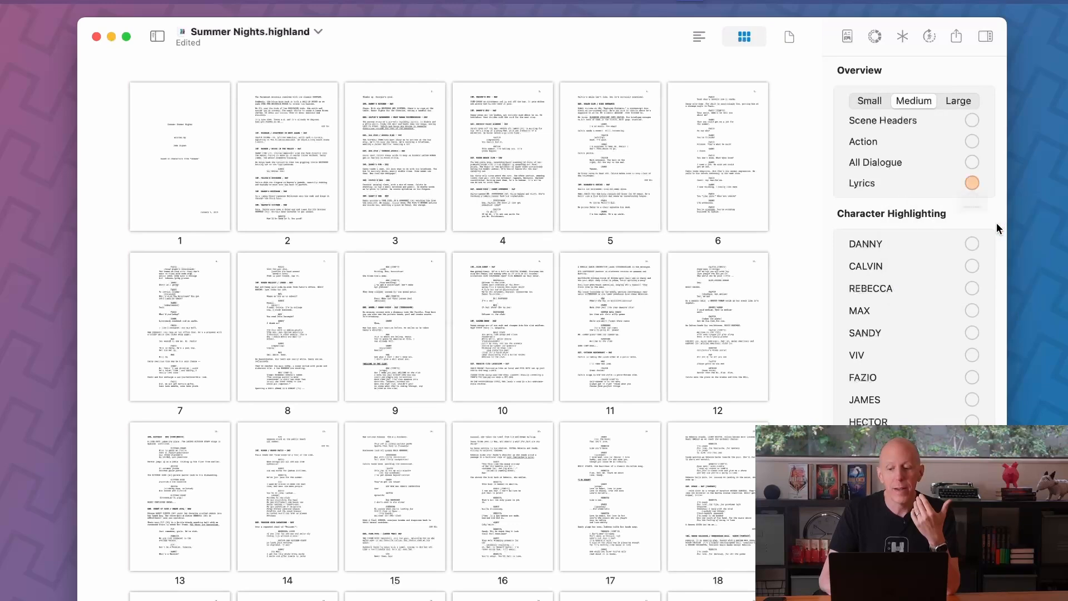
{"action": "scroll", "coordinate": [515, 398], "scroll_direction": "down", "scroll_amount": 5}
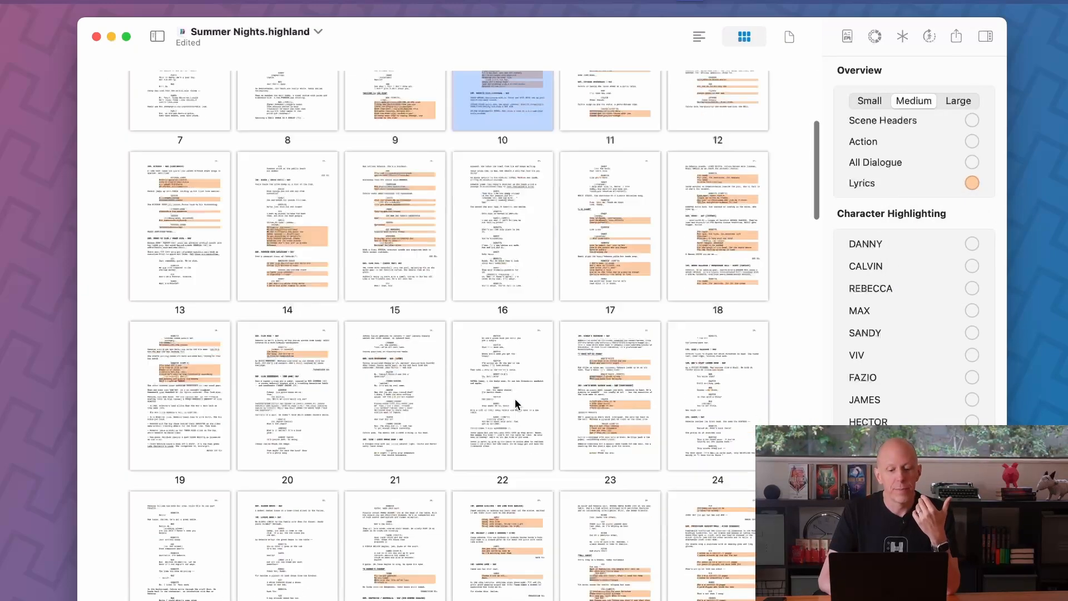
{"action": "scroll", "coordinate": [514, 397], "scroll_direction": "down", "scroll_amount": 5}
{"action": "scroll", "coordinate": [515, 399], "scroll_direction": "down", "scroll_amount": 4}
{"action": "scroll", "coordinate": [515, 398], "scroll_direction": "down", "scroll_amount": 5}
{"action": "scroll", "coordinate": [515, 398], "scroll_direction": "down", "scroll_amount": 3}
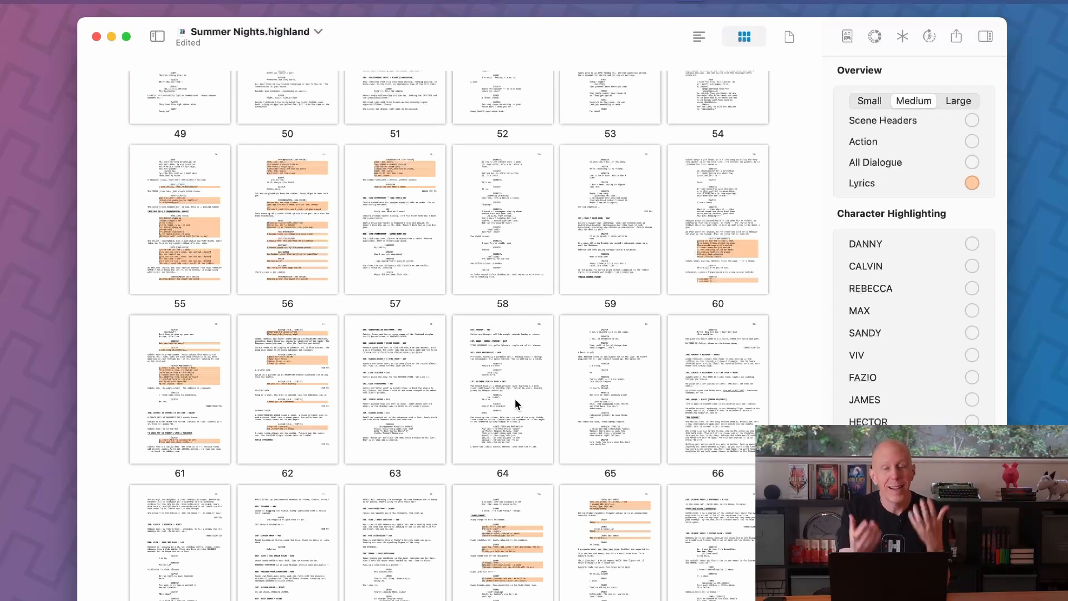
Remove the orange Lyrics highlighting and highlight CALVIN's dialogue in blue.
{"action": "left_click", "coordinate": [970, 182]}
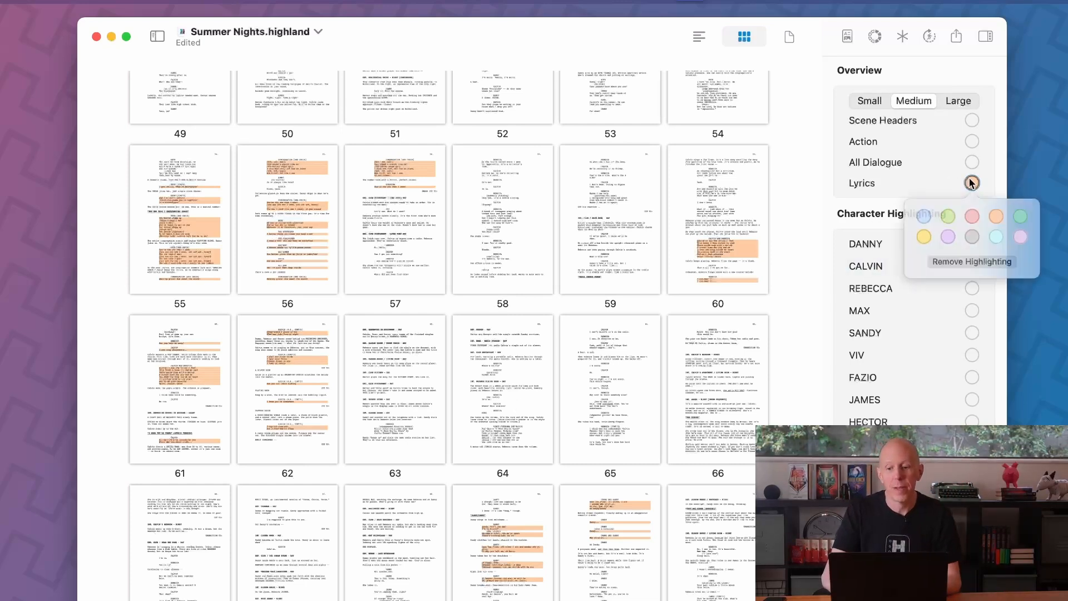
{"action": "left_click", "coordinate": [932, 274]}
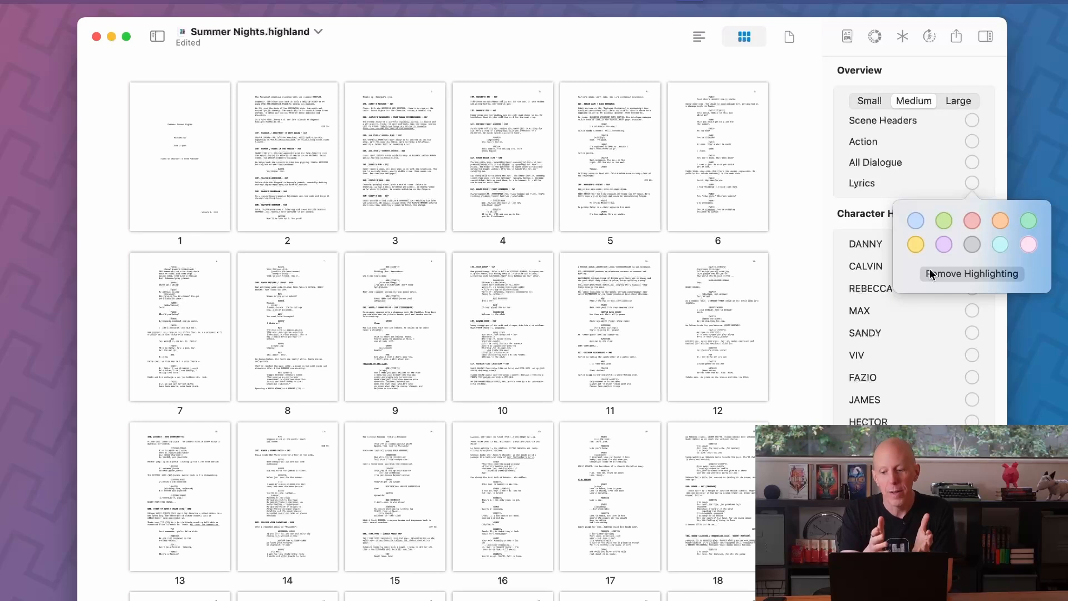
{"action": "left_click", "coordinate": [837, 216]}
{"action": "left_click", "coordinate": [971, 266]}
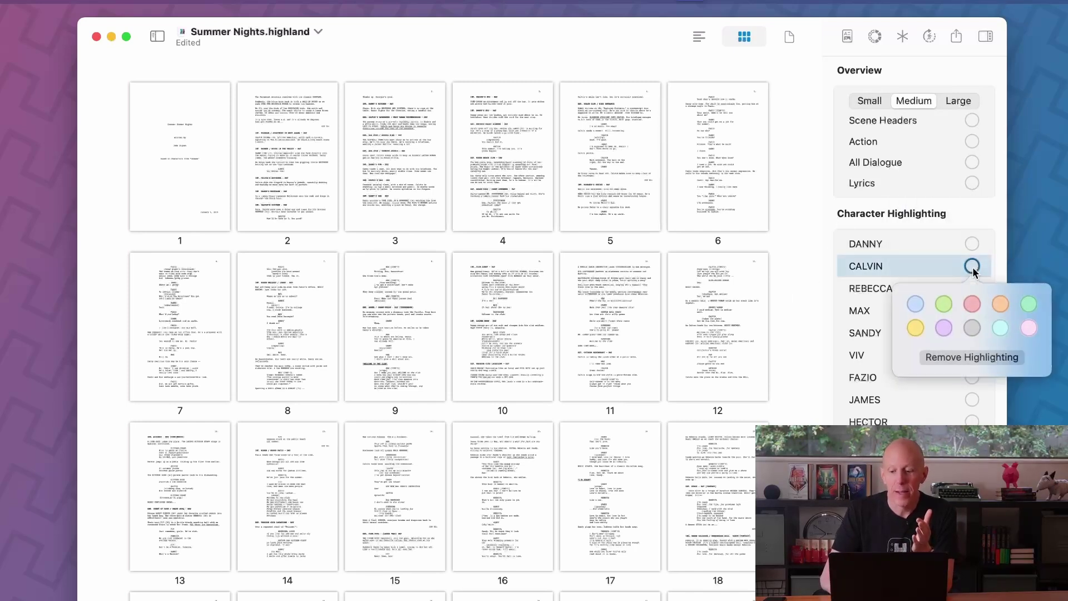
{"action": "left_click", "coordinate": [916, 306]}
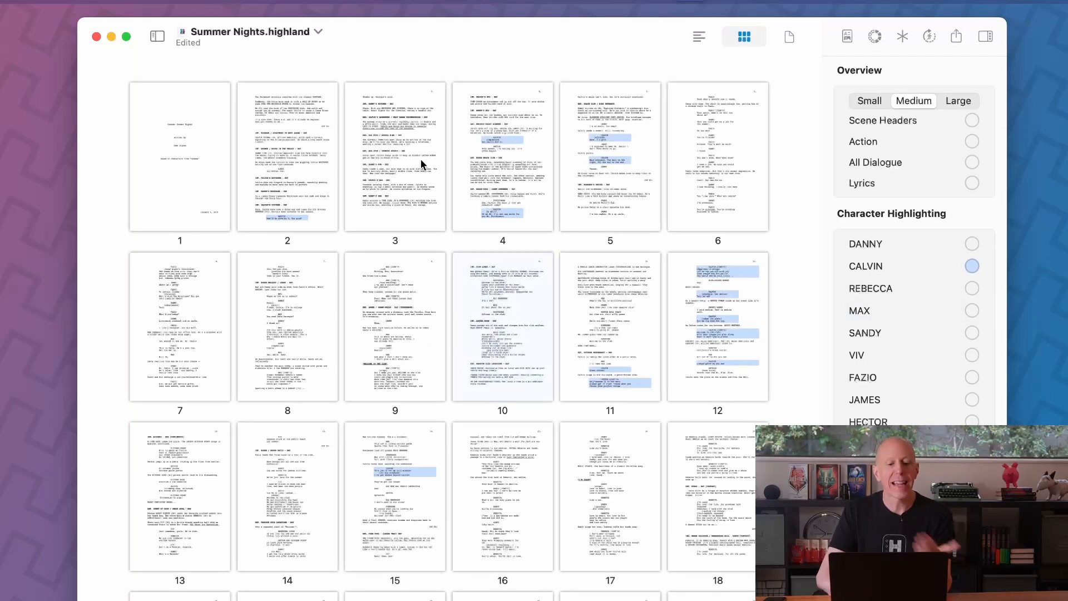
{"action": "scroll", "coordinate": [293, 202], "scroll_direction": "down", "scroll_amount": 4}
{"action": "scroll", "coordinate": [292, 202], "scroll_direction": "down", "scroll_amount": 4}
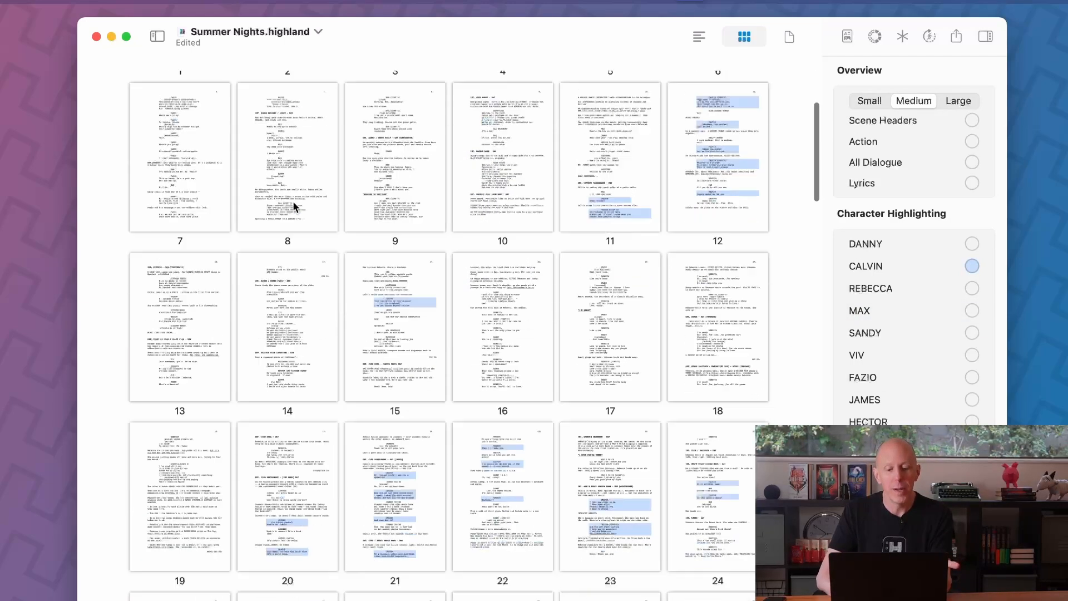
{"action": "scroll", "coordinate": [293, 202], "scroll_direction": "down", "scroll_amount": 4}
{"action": "scroll", "coordinate": [293, 201], "scroll_direction": "down", "scroll_amount": 3}
{"action": "scroll", "coordinate": [292, 201], "scroll_direction": "down", "scroll_amount": 3}
{"action": "scroll", "coordinate": [293, 201], "scroll_direction": "down", "scroll_amount": 3}
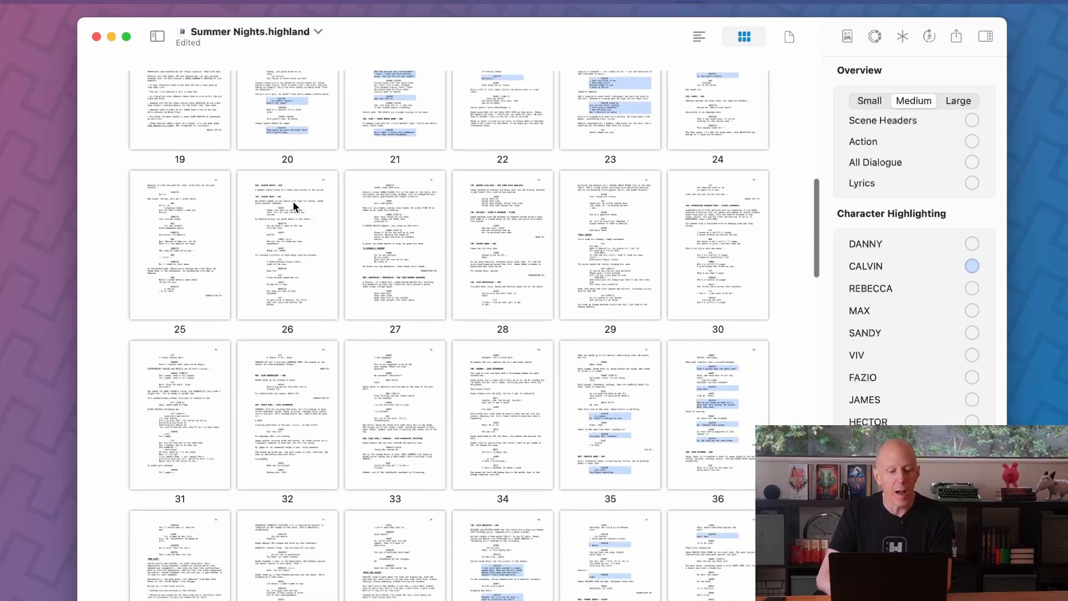
{"action": "scroll", "coordinate": [294, 201], "scroll_direction": "down", "scroll_amount": 3}
{"action": "scroll", "coordinate": [294, 201], "scroll_direction": "down", "scroll_amount": 2}
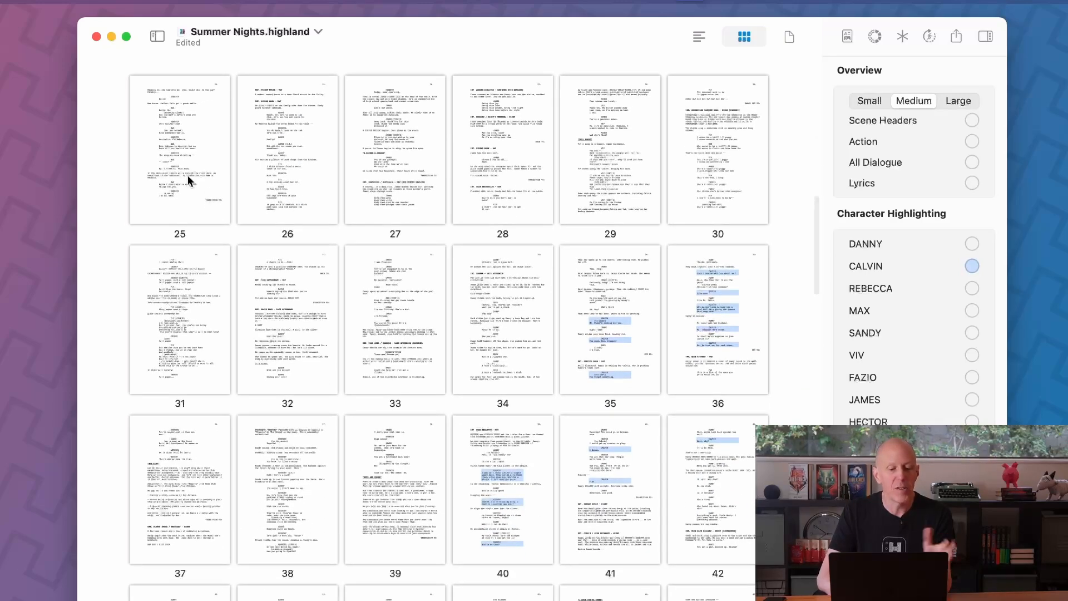
{"action": "scroll", "coordinate": [520, 342], "scroll_direction": "down", "scroll_amount": 3}
{"action": "scroll", "coordinate": [519, 342], "scroll_direction": "down", "scroll_amount": 5}
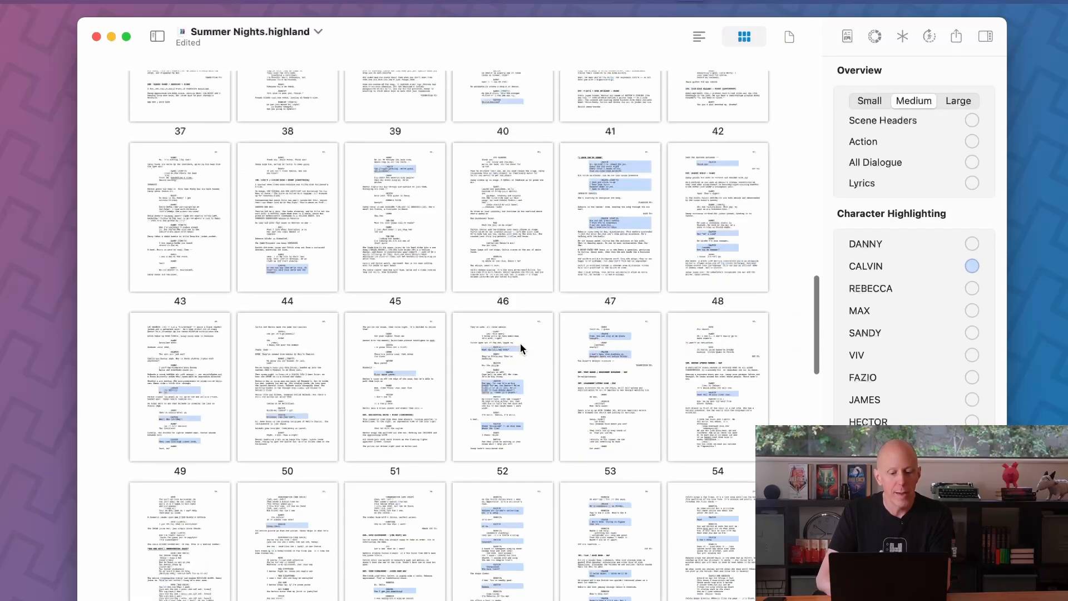
{"action": "scroll", "coordinate": [520, 342], "scroll_direction": "down", "scroll_amount": 5}
{"action": "scroll", "coordinate": [520, 342], "scroll_direction": "down", "scroll_amount": 3}
{"action": "scroll", "coordinate": [520, 343], "scroll_direction": "down", "scroll_amount": 3}
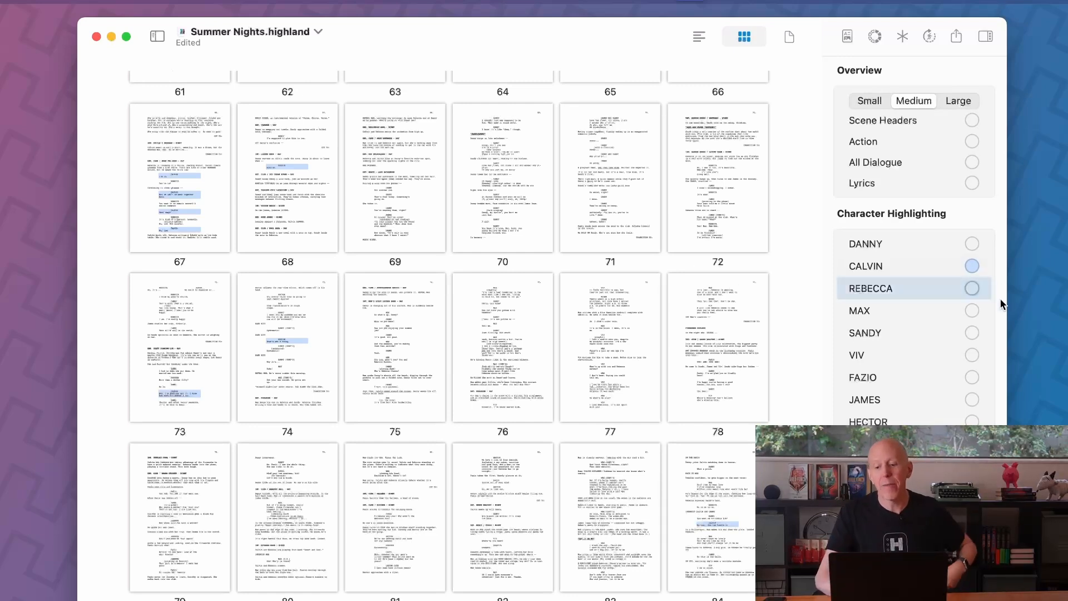
Highlight REBECCA's dialogue in red under Character Highlighting.
{"action": "left_click", "coordinate": [972, 287]}
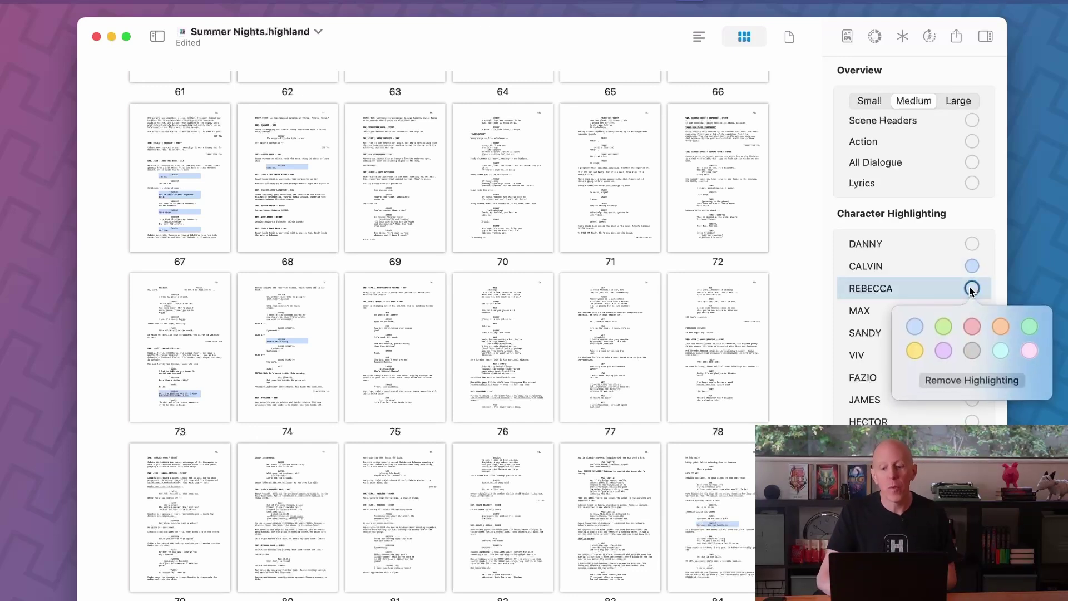
{"action": "left_click", "coordinate": [973, 326]}
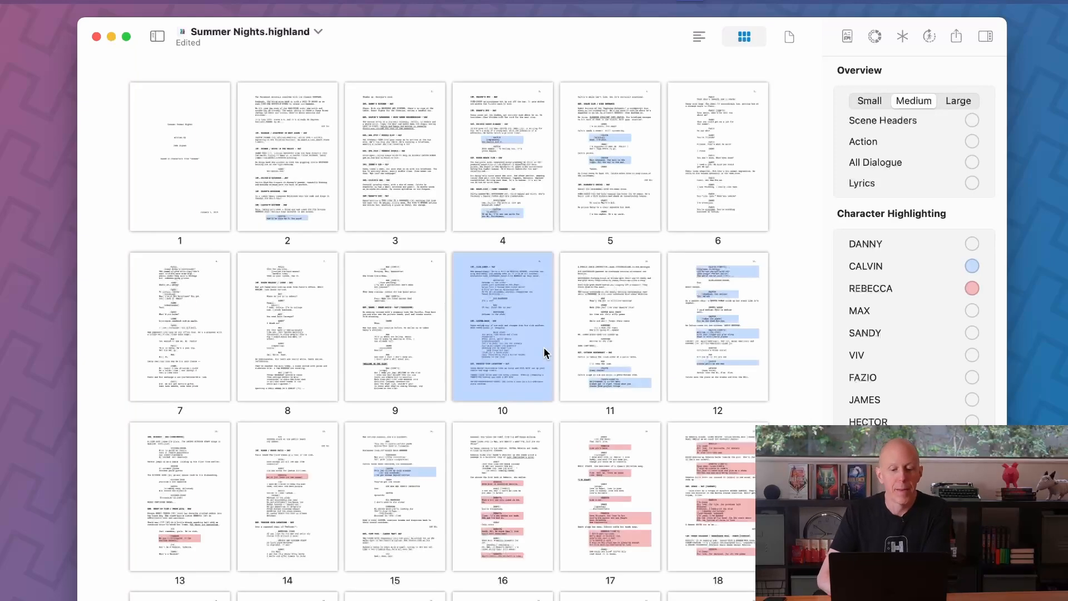
{"action": "scroll", "coordinate": [543, 347], "scroll_direction": "down", "scroll_amount": 5}
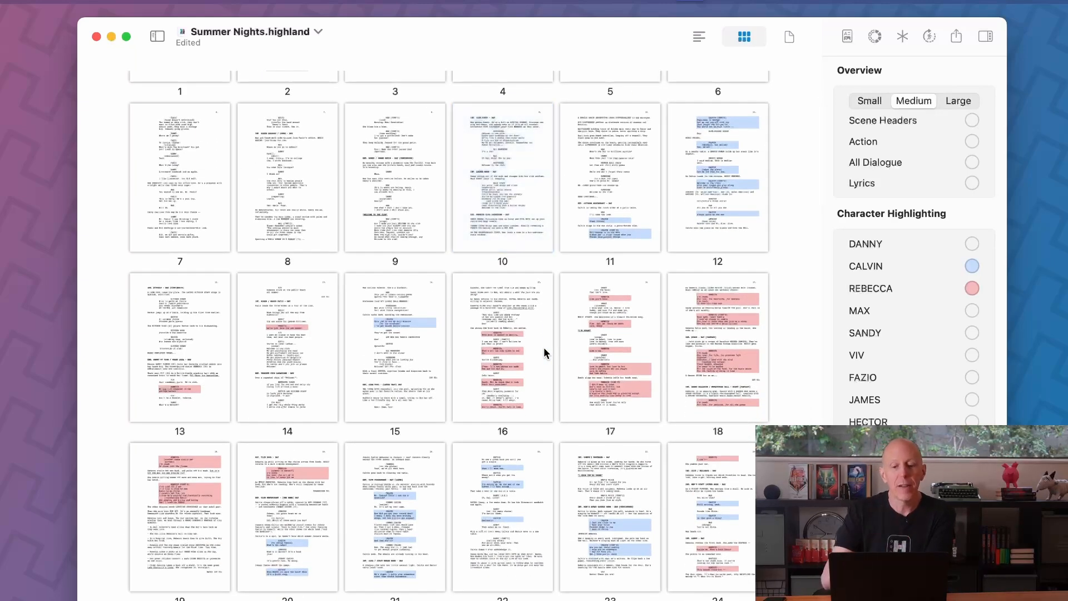
{"action": "scroll", "coordinate": [543, 347], "scroll_direction": "down", "scroll_amount": 5}
{"action": "scroll", "coordinate": [543, 347], "scroll_direction": "down", "scroll_amount": 3}
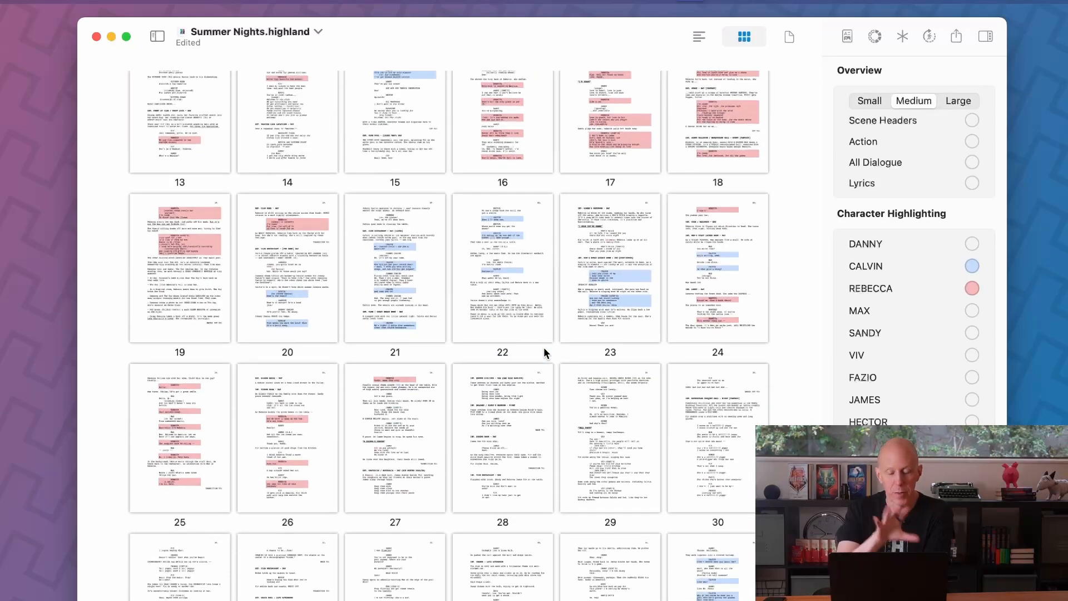
{"action": "scroll", "coordinate": [543, 348], "scroll_direction": "down", "scroll_amount": 4}
{"action": "scroll", "coordinate": [543, 347], "scroll_direction": "down", "scroll_amount": 4}
{"action": "scroll", "coordinate": [544, 348], "scroll_direction": "down", "scroll_amount": 4}
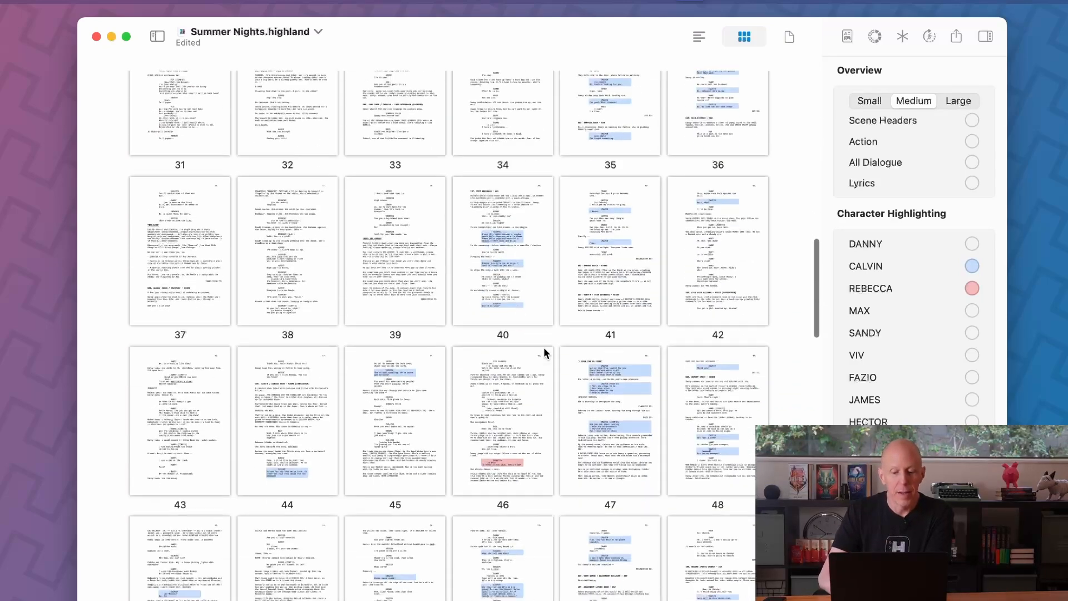
{"action": "scroll", "coordinate": [544, 348], "scroll_direction": "down", "scroll_amount": 4}
{"action": "scroll", "coordinate": [544, 348], "scroll_direction": "down", "scroll_amount": 5}
{"action": "scroll", "coordinate": [543, 347], "scroll_direction": "down", "scroll_amount": 2}
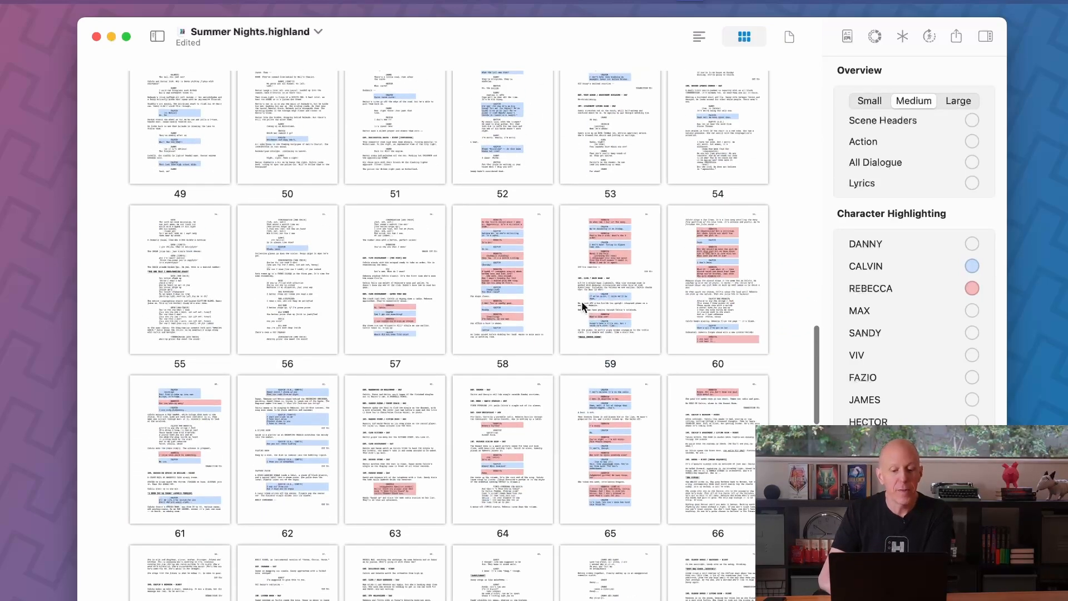